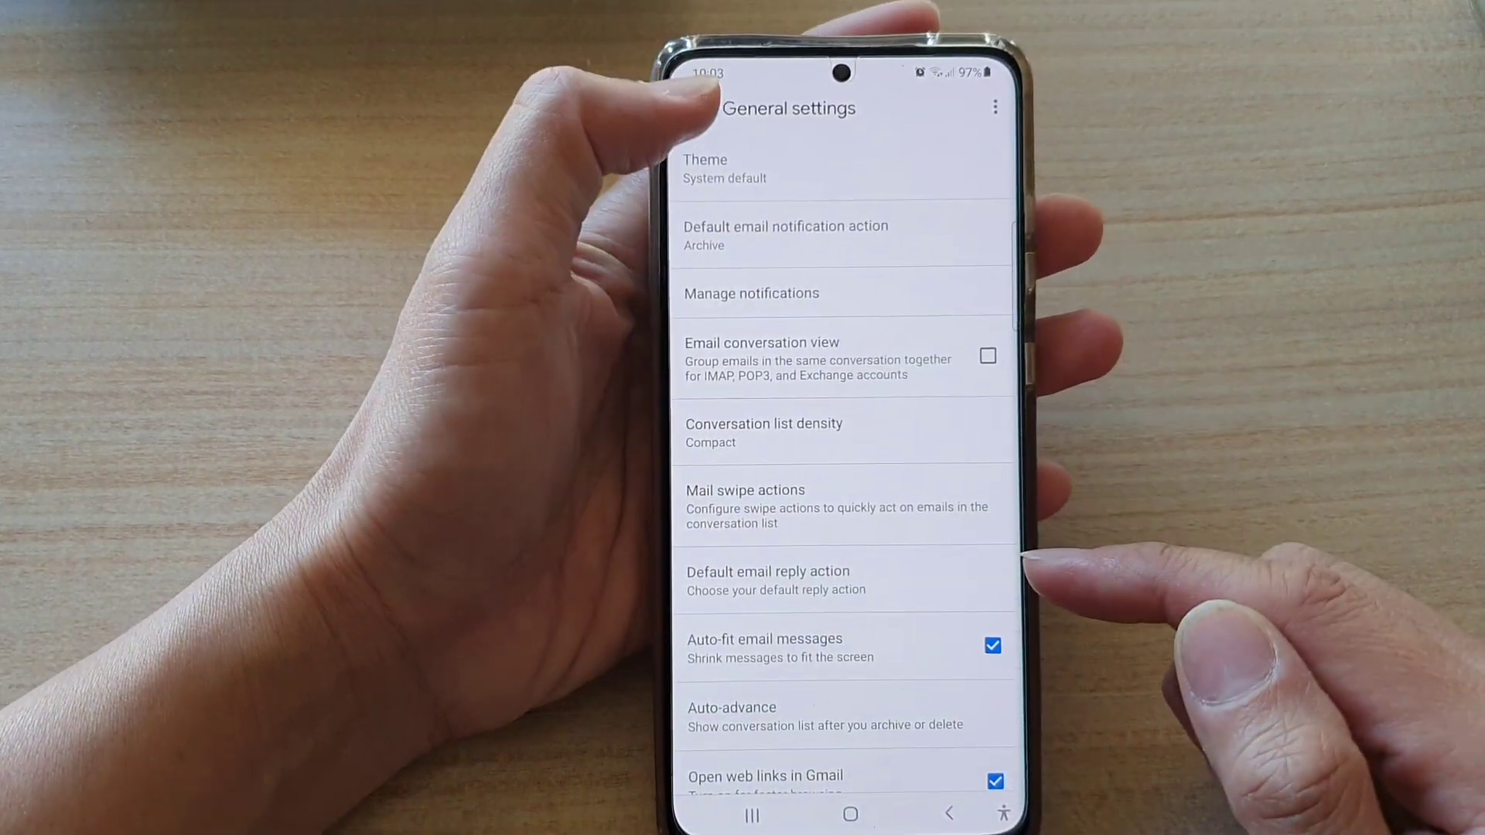
Step: Back out of General settings toward the Gmail inbox
{"action": "left_click", "coordinate": [703, 109]}
{"action": "left_click", "coordinate": [704, 110]}
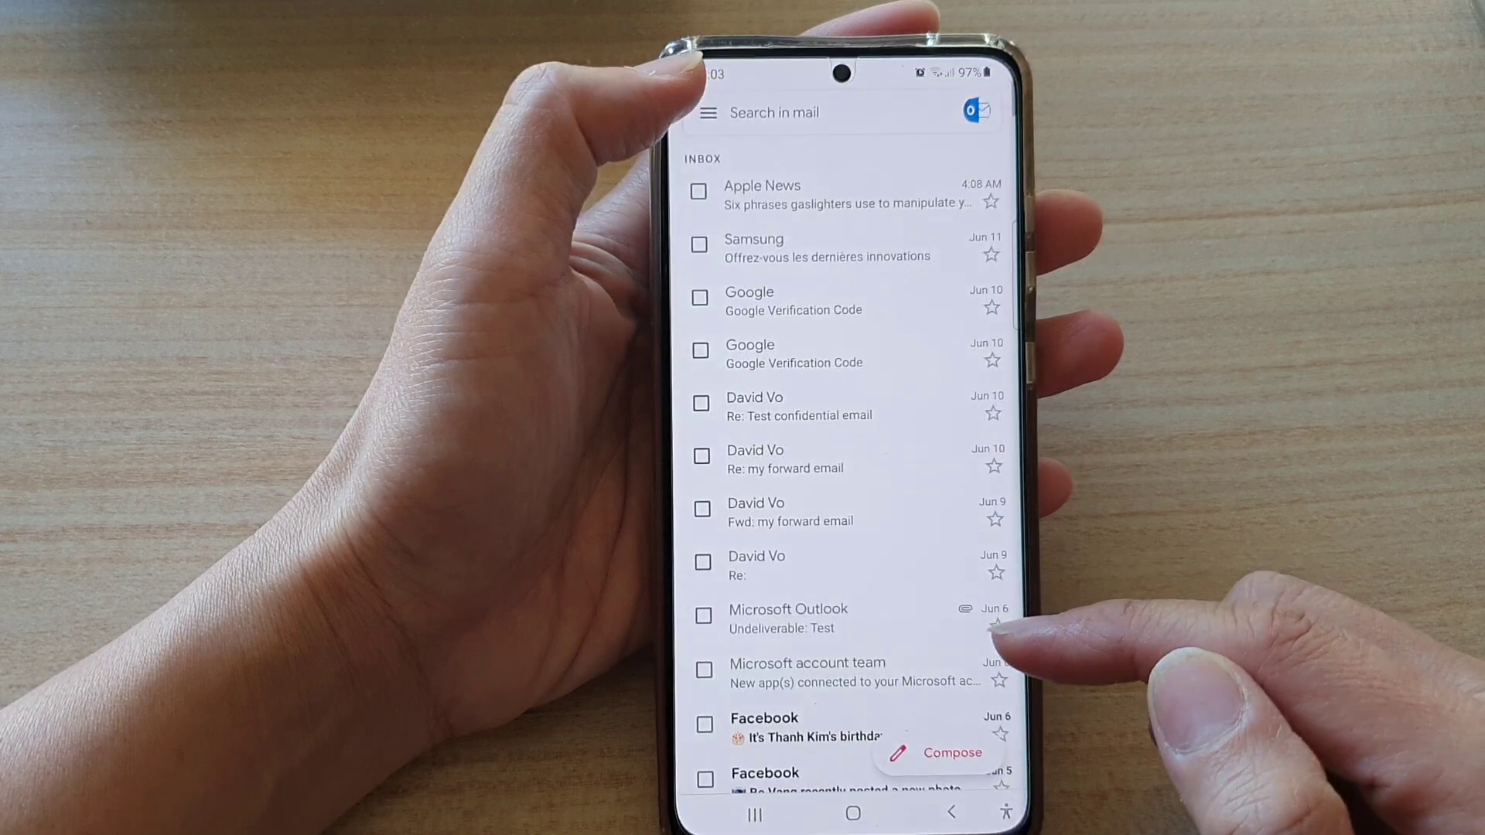
{"action": "left_click", "coordinate": [857, 811]}
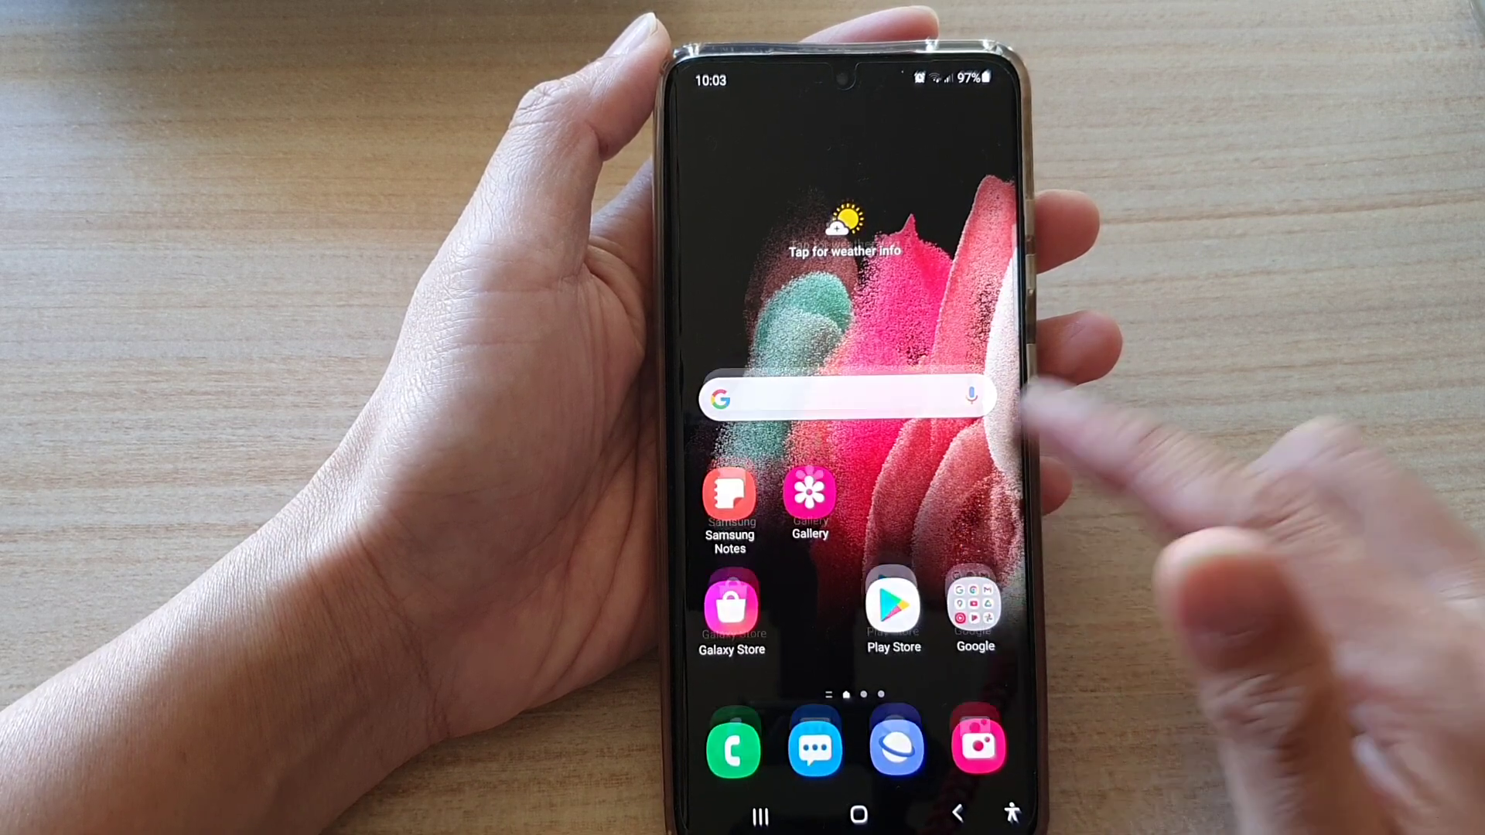
{"action": "left_click_drag", "start_coordinate": [905, 534], "coordinate": [906, 256]}
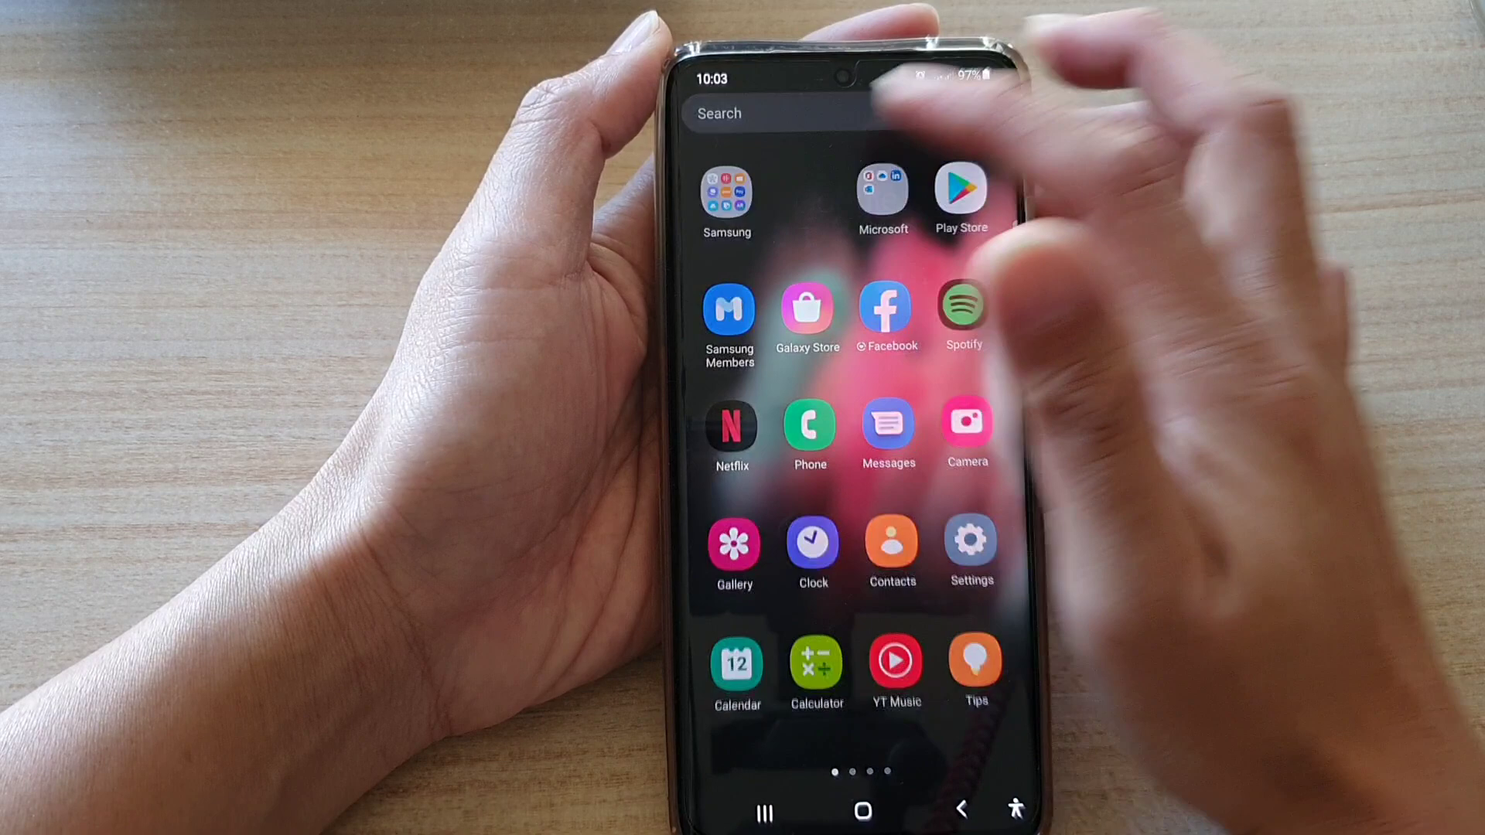
{"action": "left_click", "coordinate": [804, 192]}
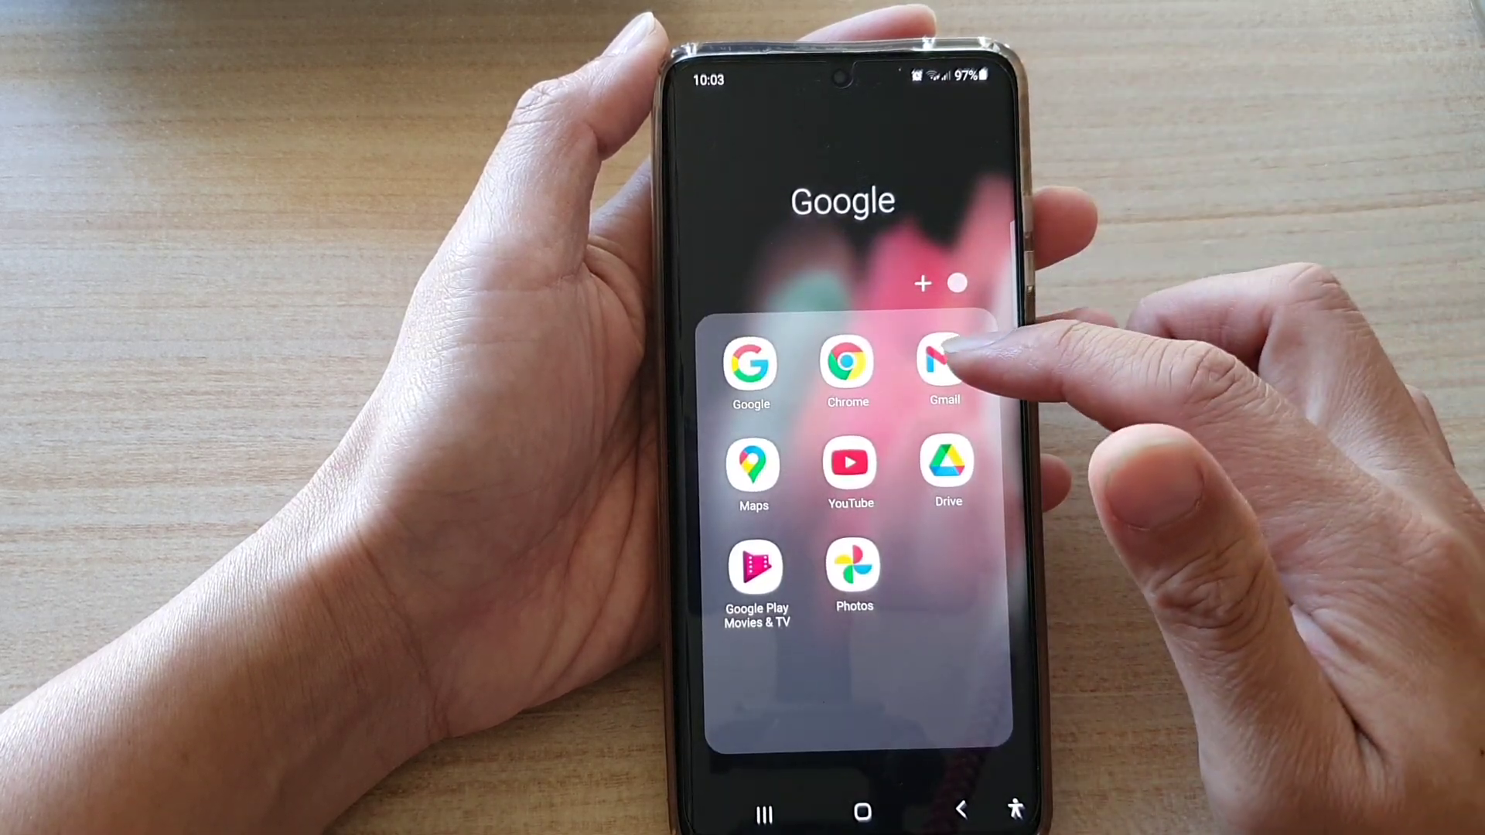
{"action": "left_click", "coordinate": [946, 363]}
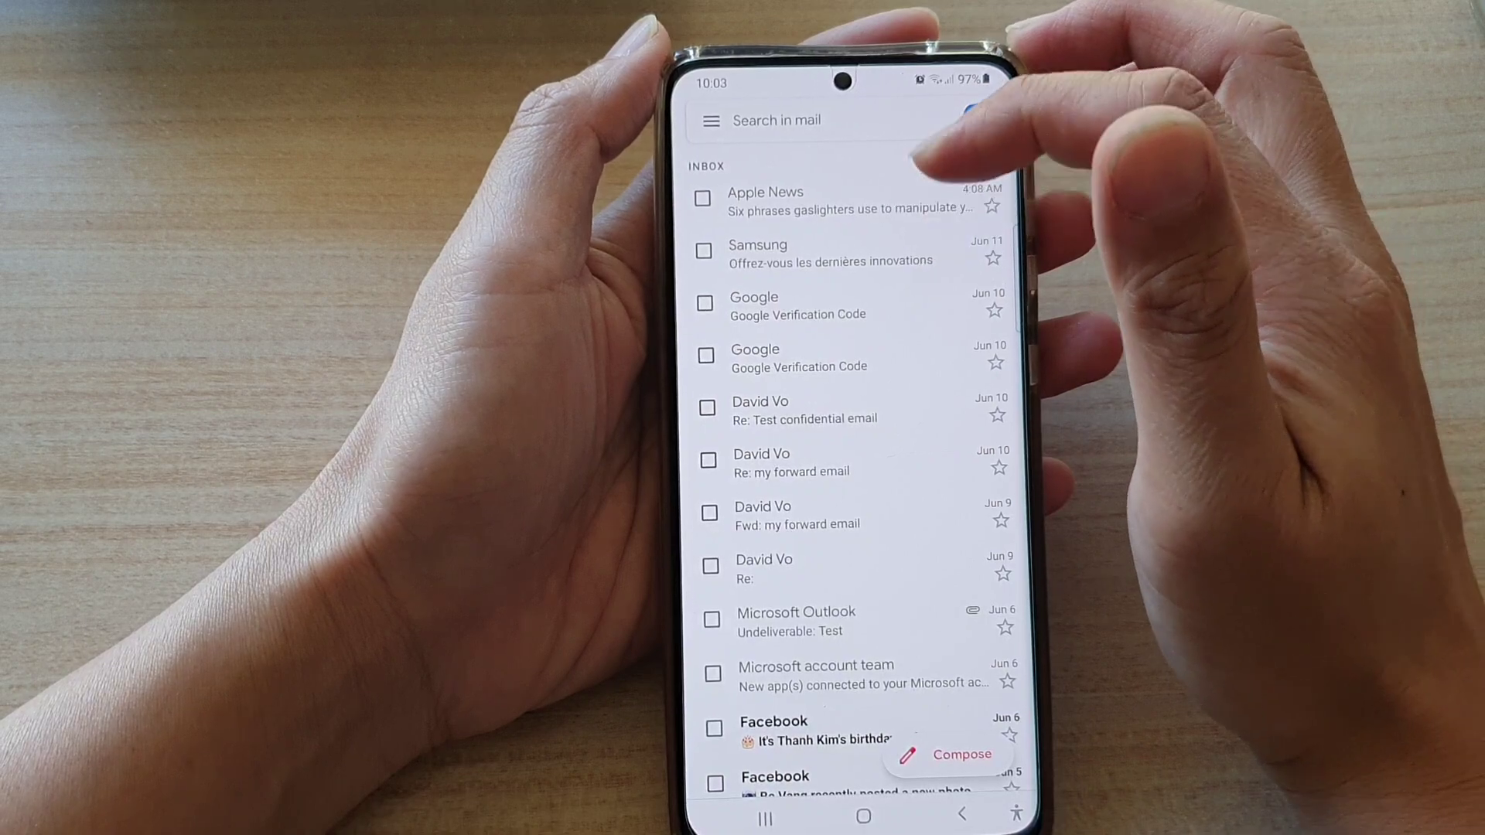
Step: Reach General settings through the mailbox menu and Settings
{"action": "left_click", "coordinate": [711, 120]}
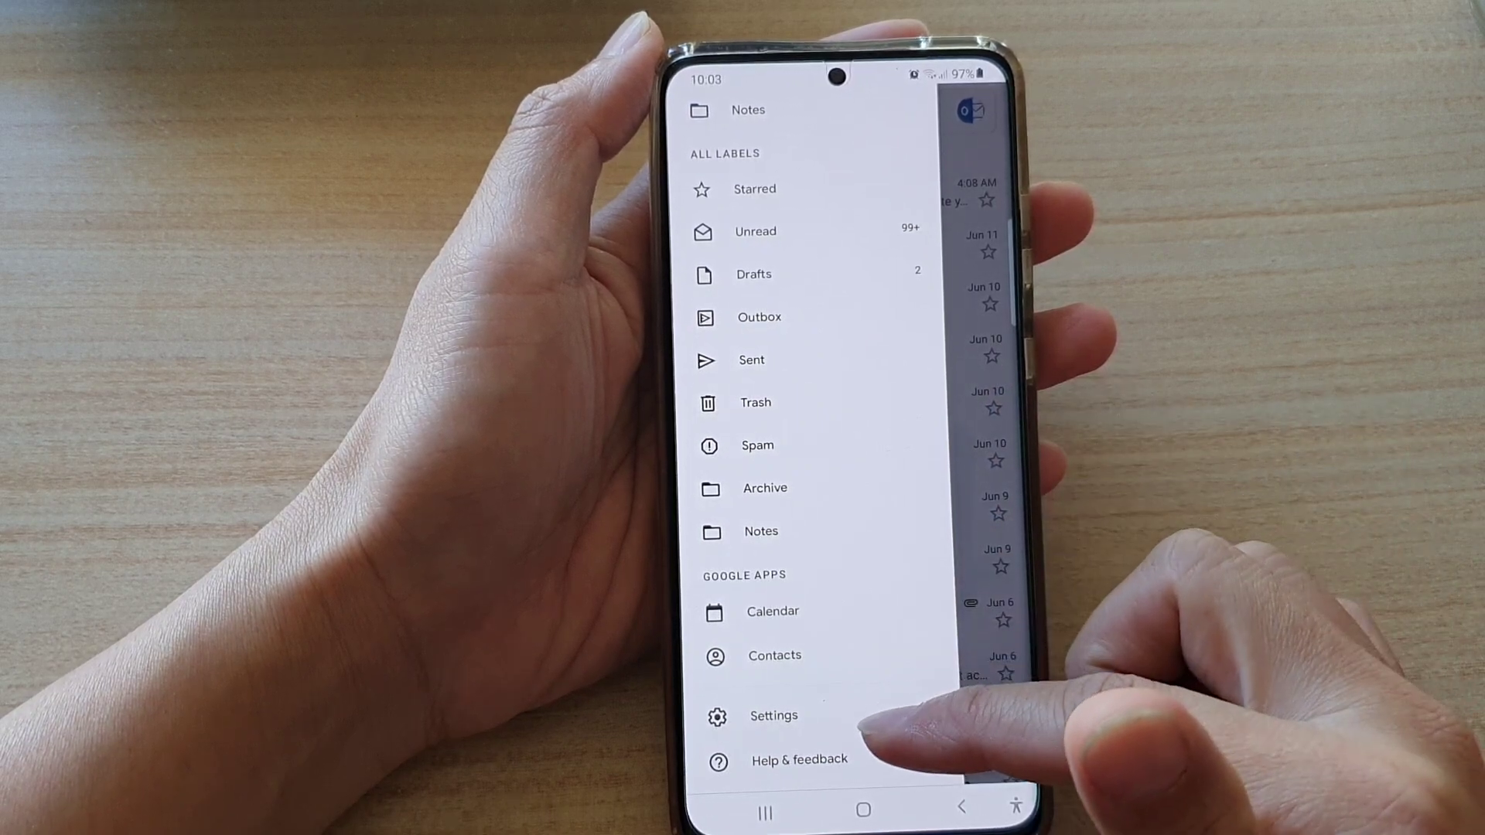
{"action": "left_click", "coordinate": [865, 718]}
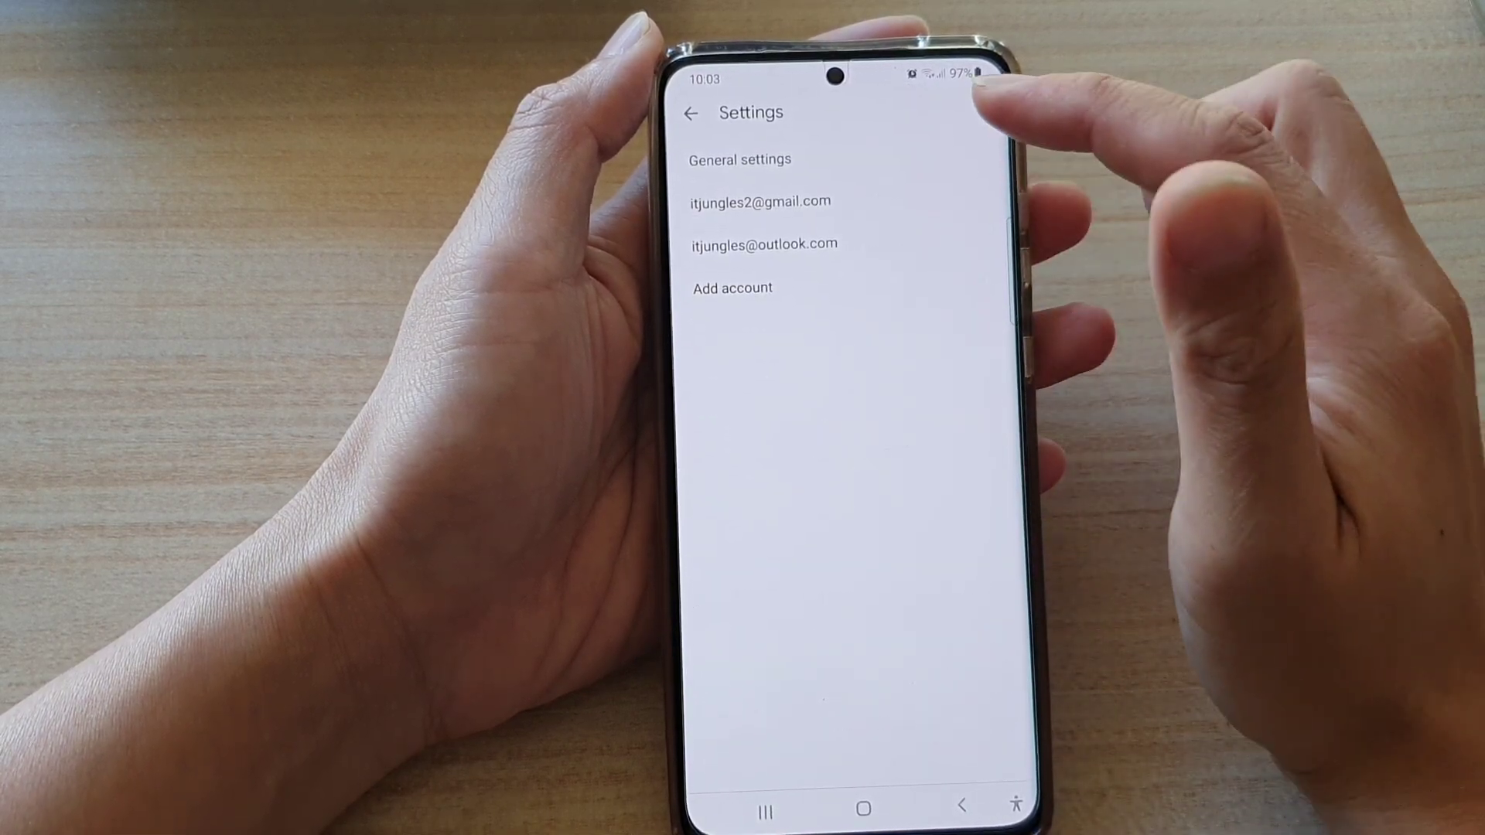
{"action": "left_click", "coordinate": [951, 160]}
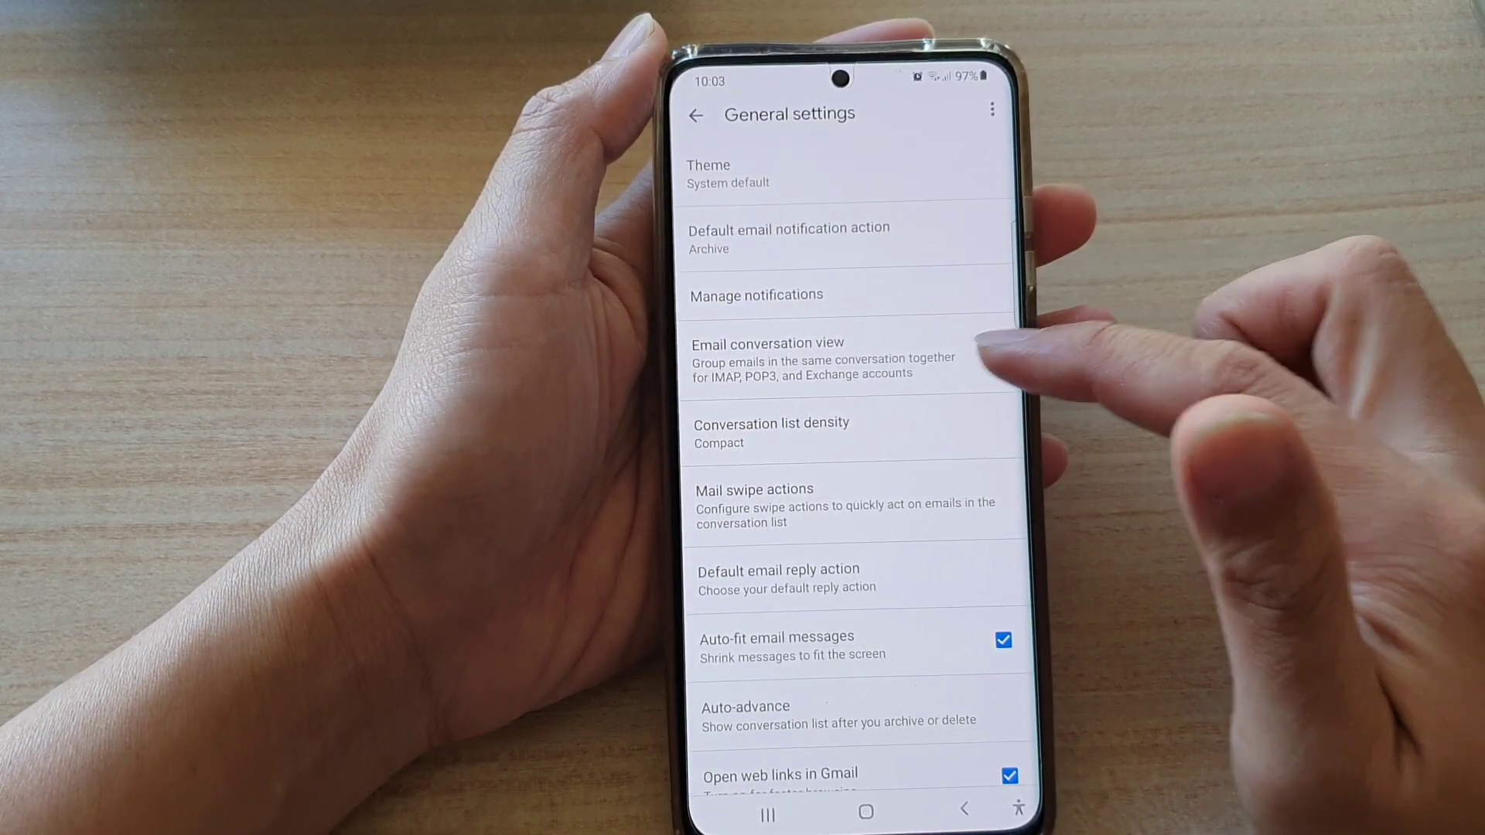
Step: Enable Email conversation view and return to the threaded inbox
{"action": "left_click", "coordinate": [991, 353]}
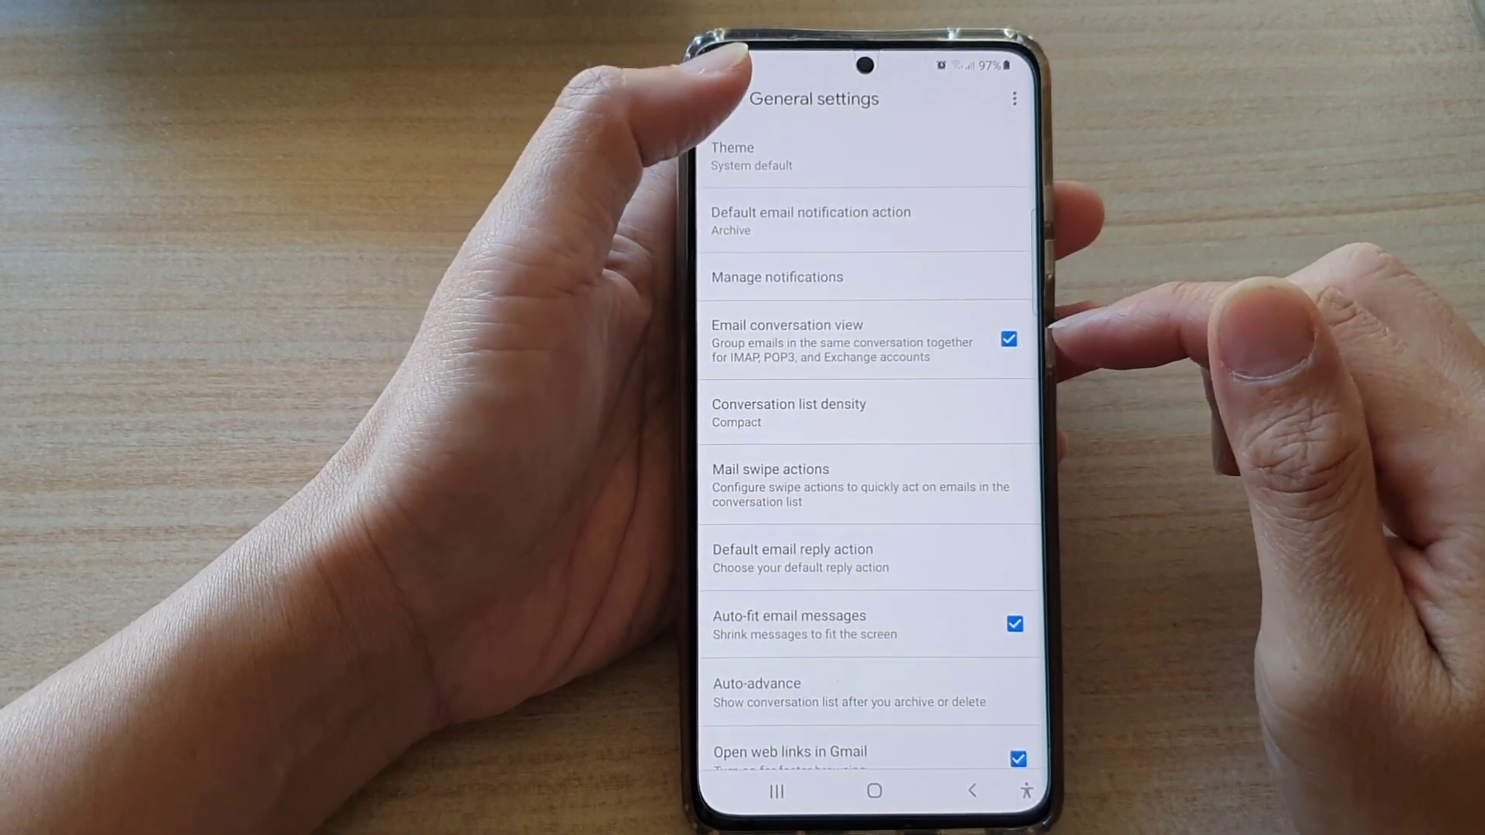
{"action": "left_click", "coordinate": [726, 99]}
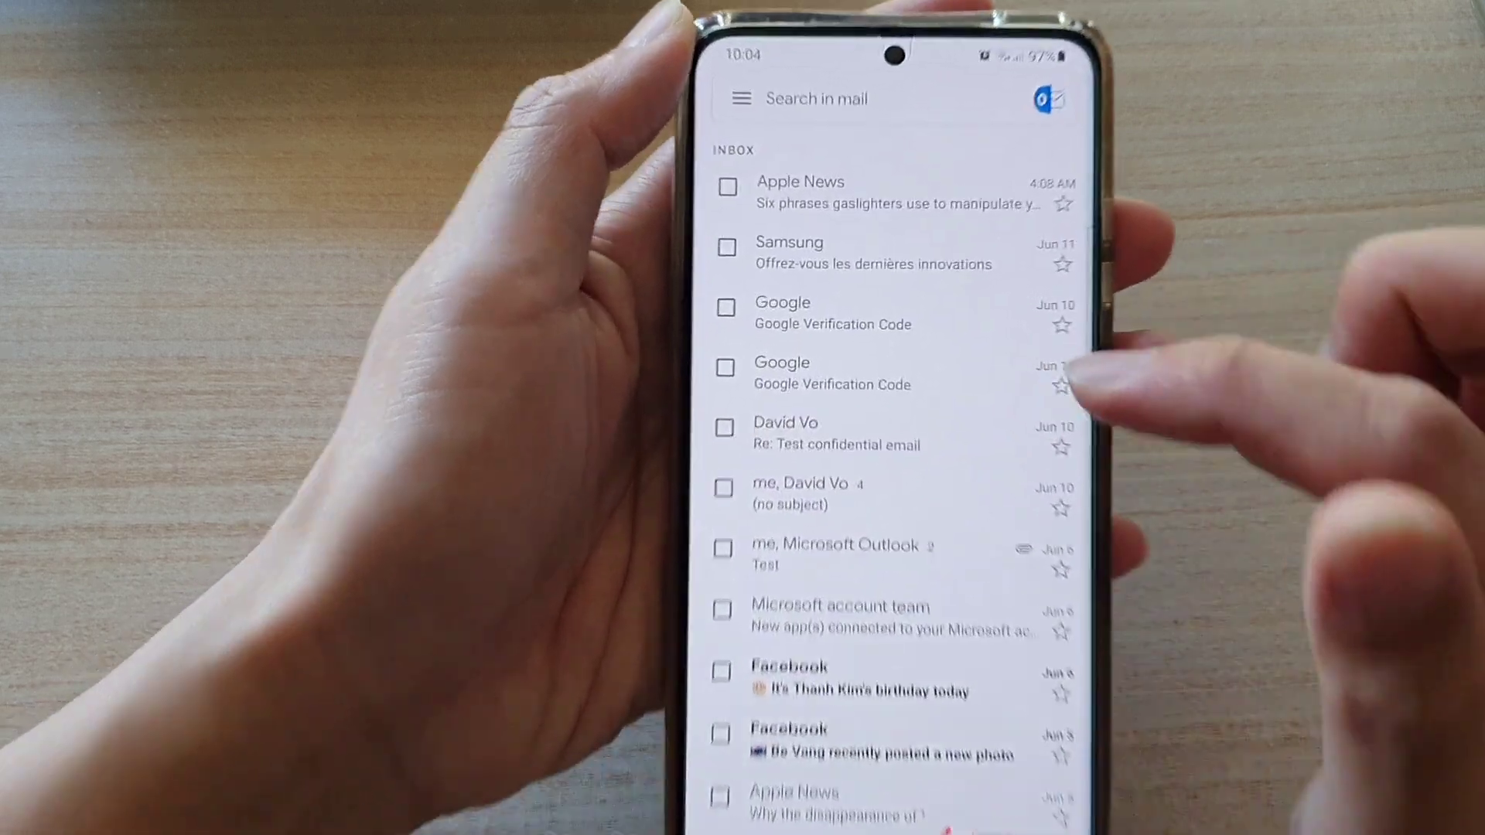
{"action": "left_click_drag", "start_coordinate": [836, 436], "coordinate": [956, 431]}
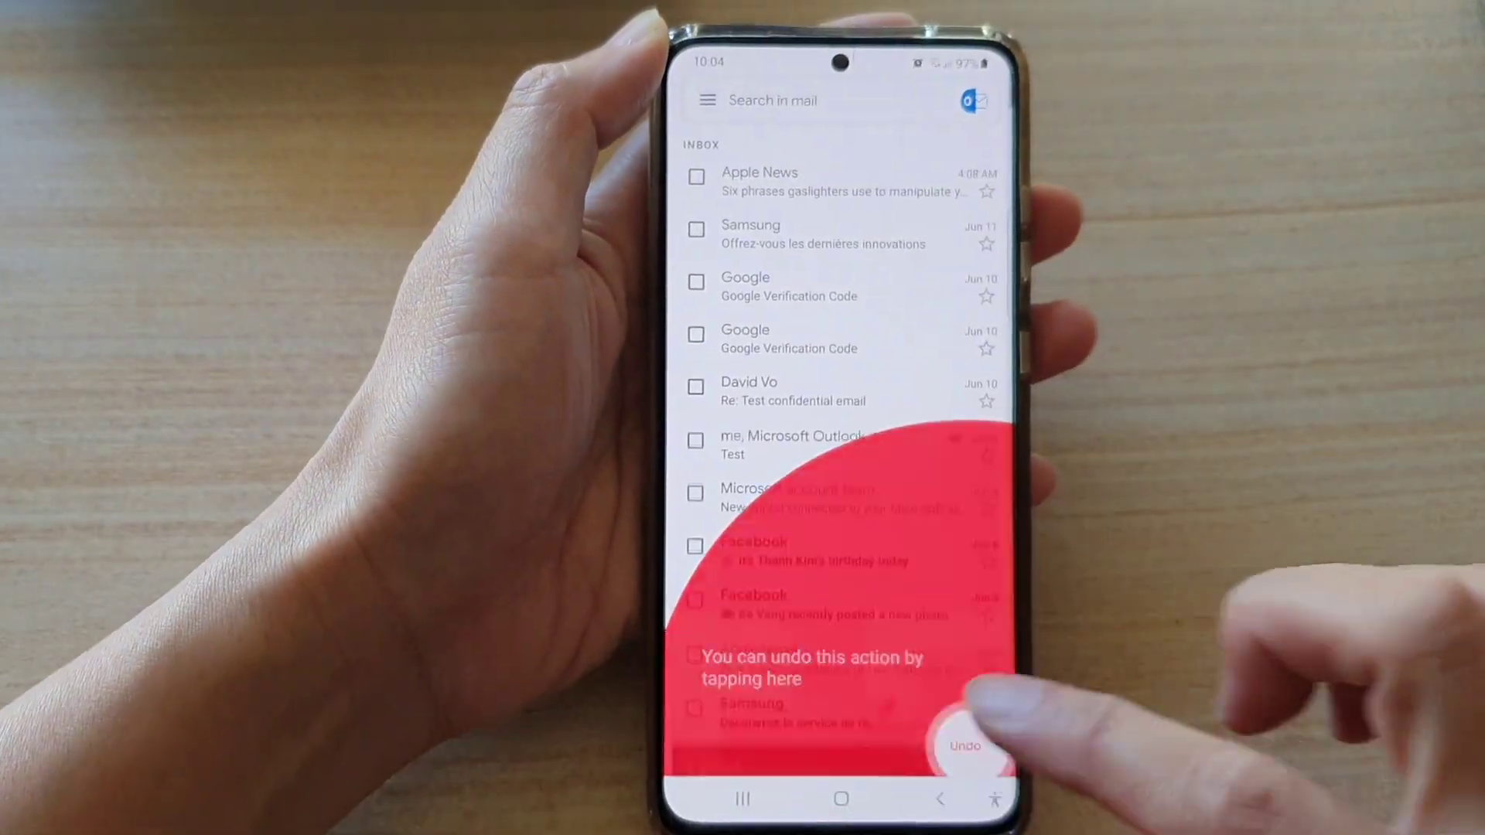
{"action": "left_click", "coordinate": [965, 744]}
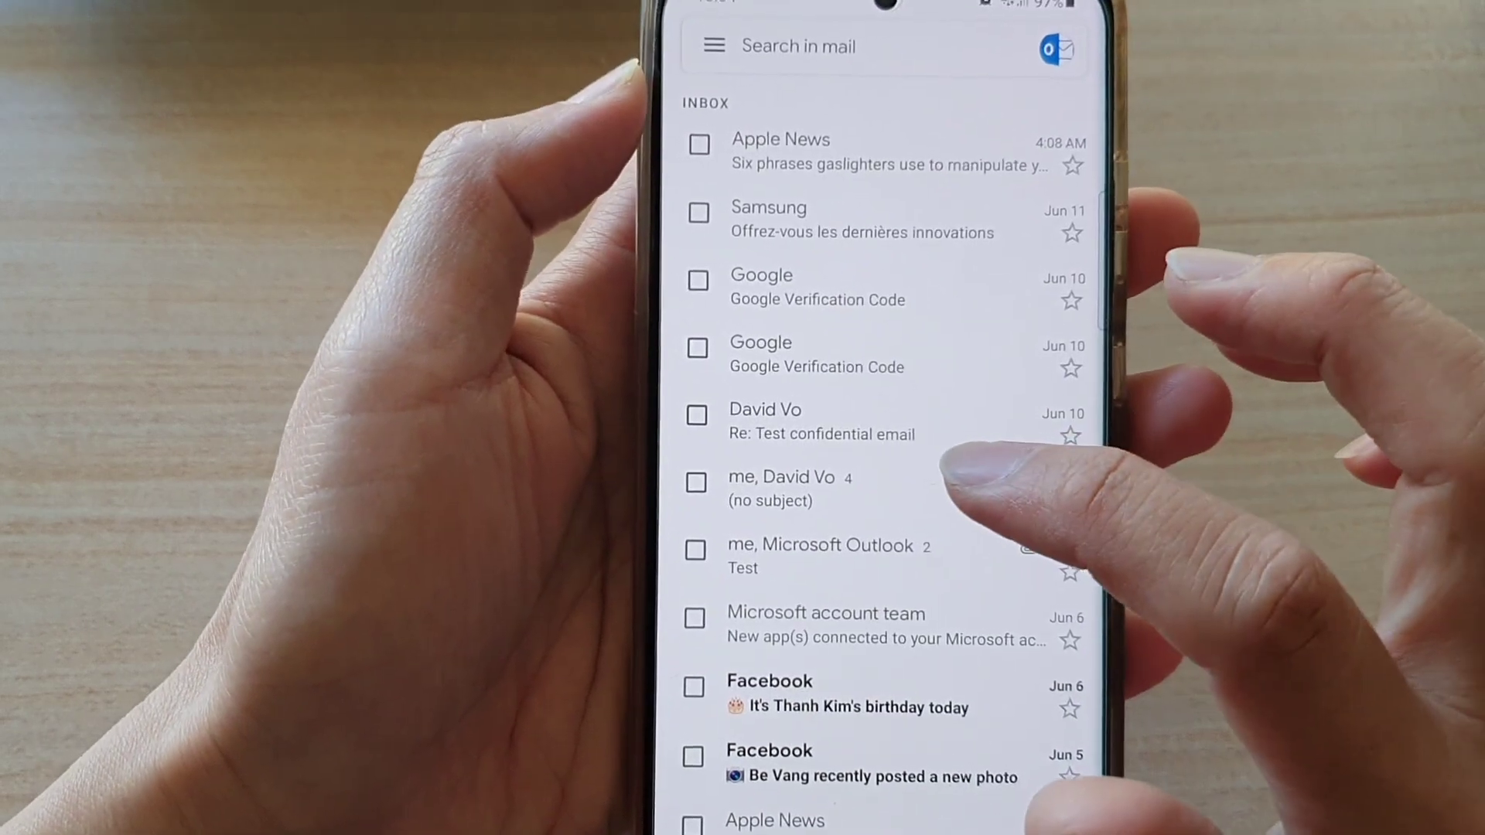
{"action": "left_click", "coordinate": [882, 482]}
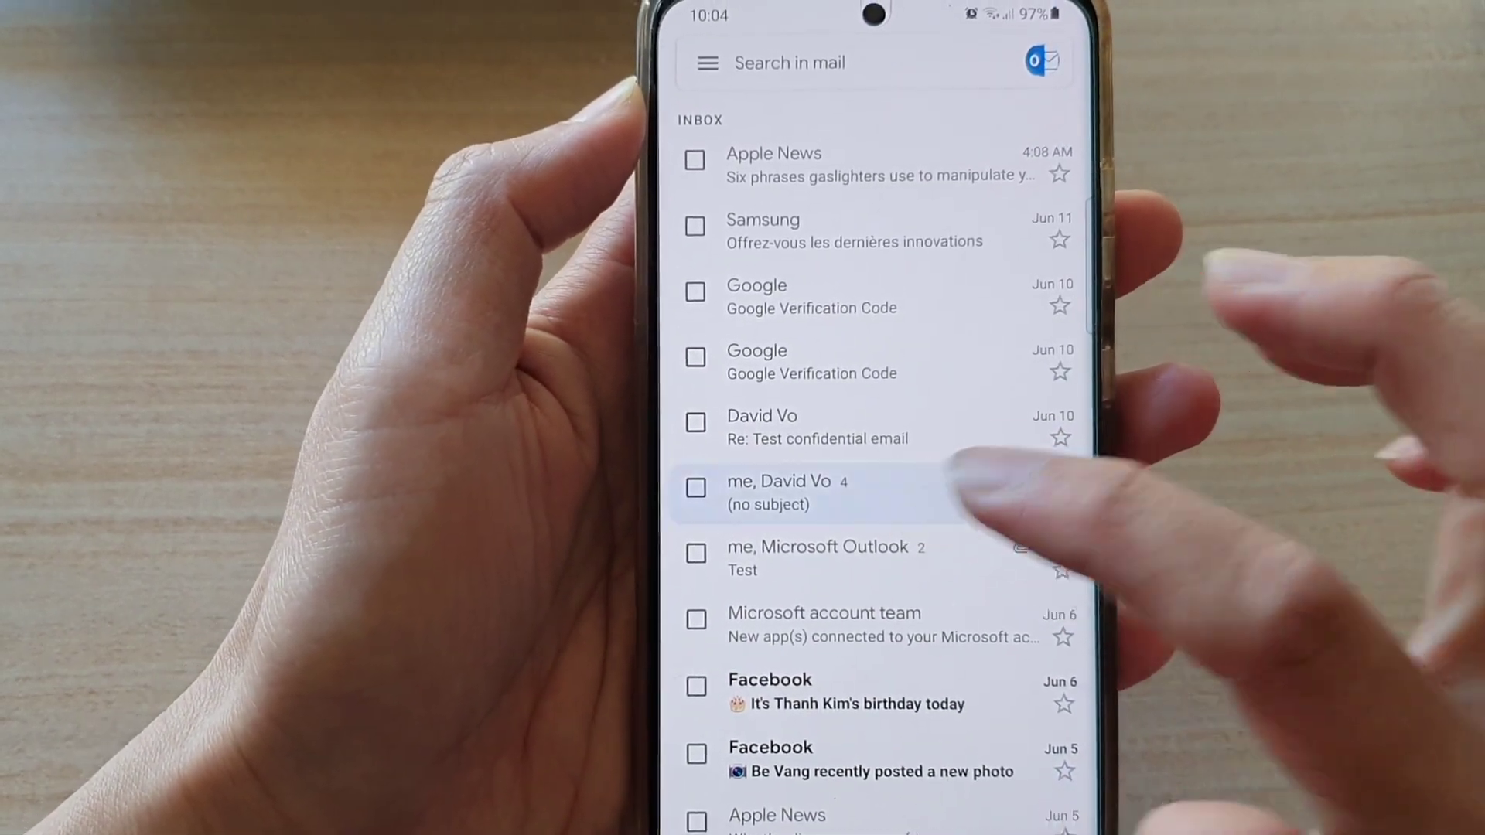
{"action": "scroll", "coordinate": [1009, 401], "scroll_direction": "down", "scroll_amount": 5}
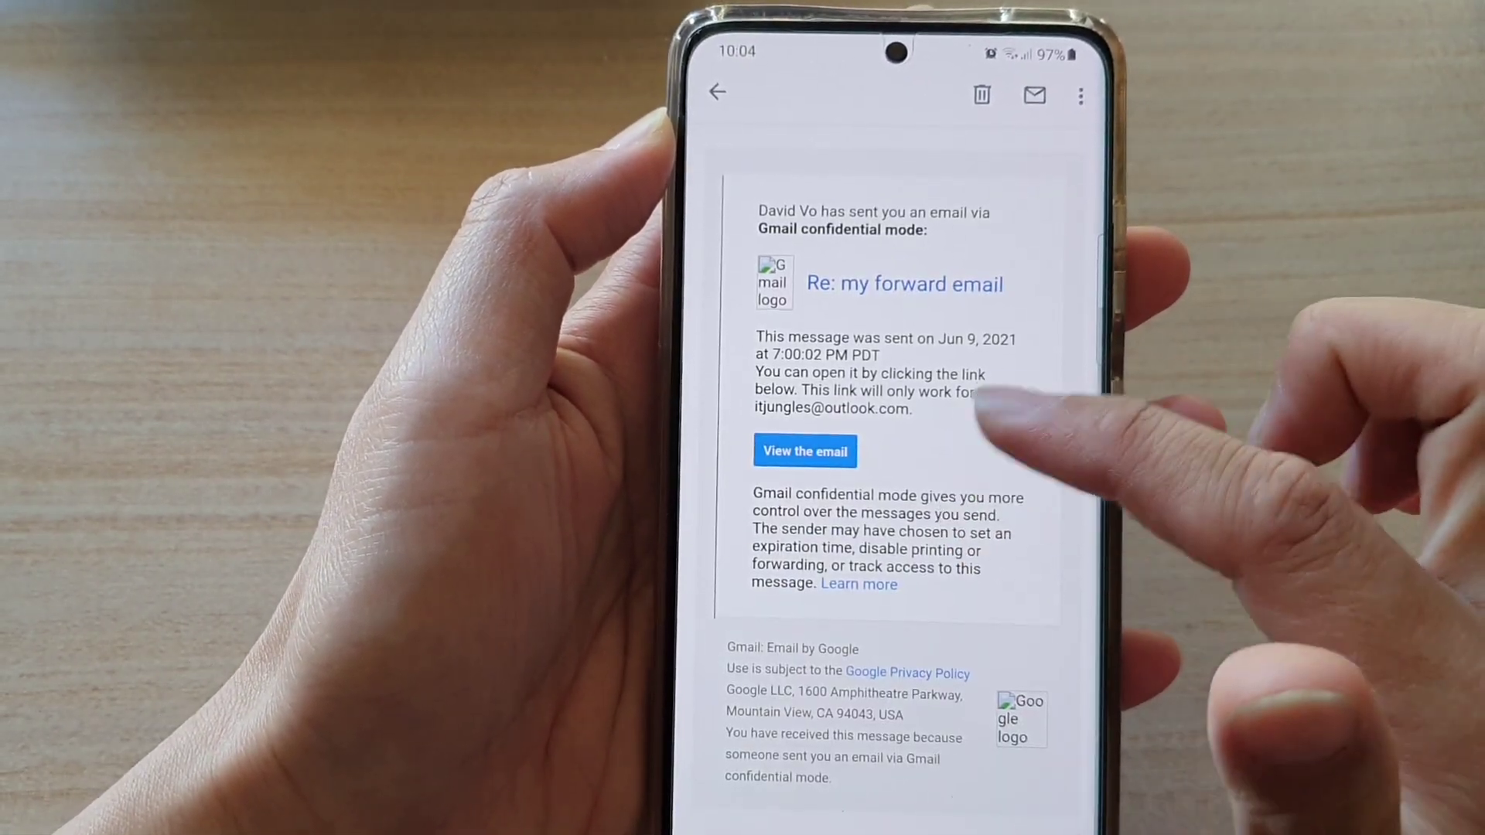
{"action": "scroll", "coordinate": [981, 400], "scroll_direction": "up", "scroll_amount": 5}
{"action": "left_click", "coordinate": [929, 333]}
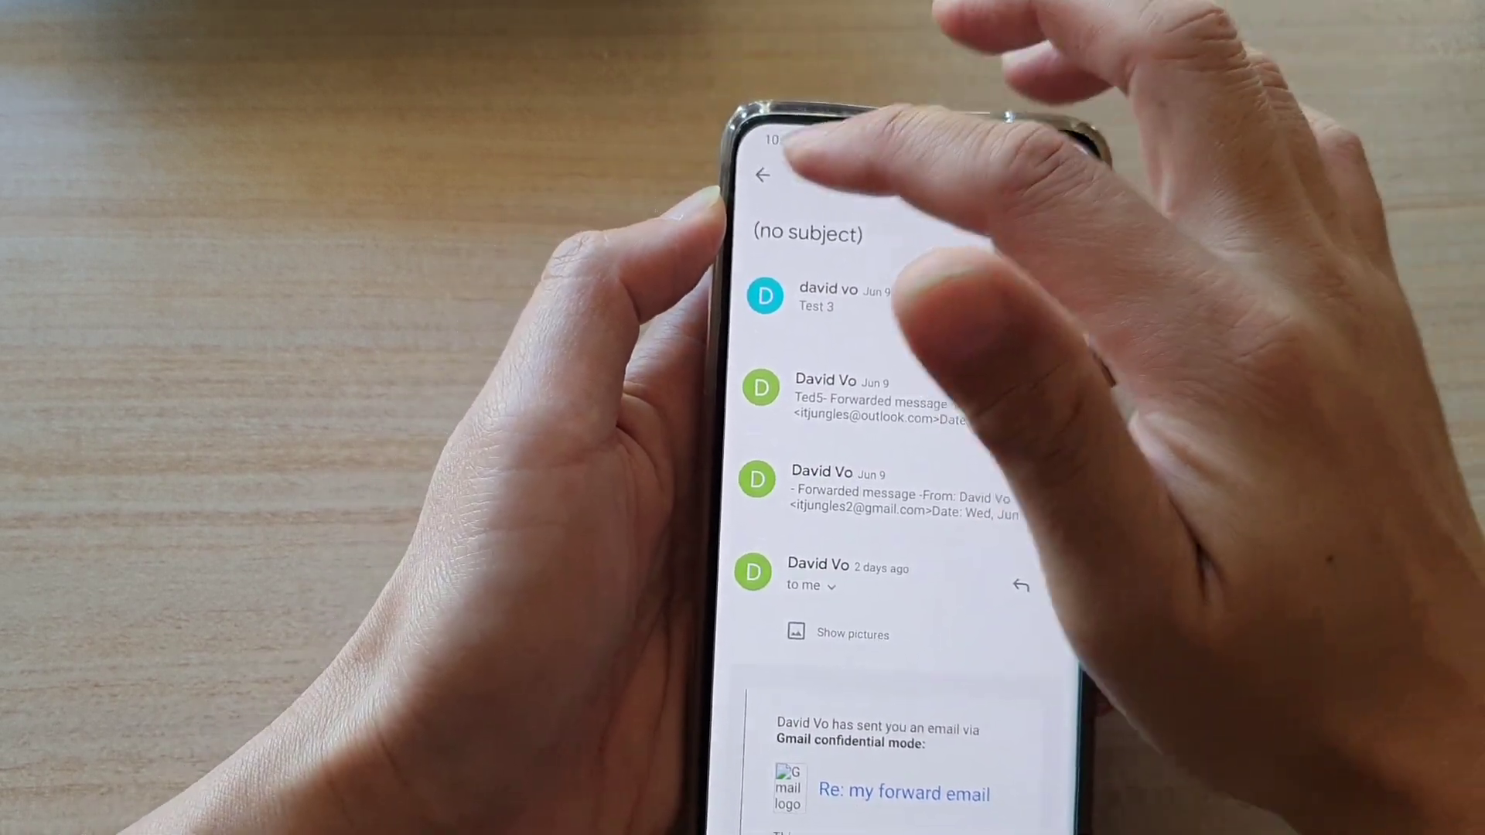
{"action": "left_click", "coordinate": [761, 175]}
{"action": "scroll", "coordinate": [824, 465], "scroll_direction": "down", "scroll_amount": 5}
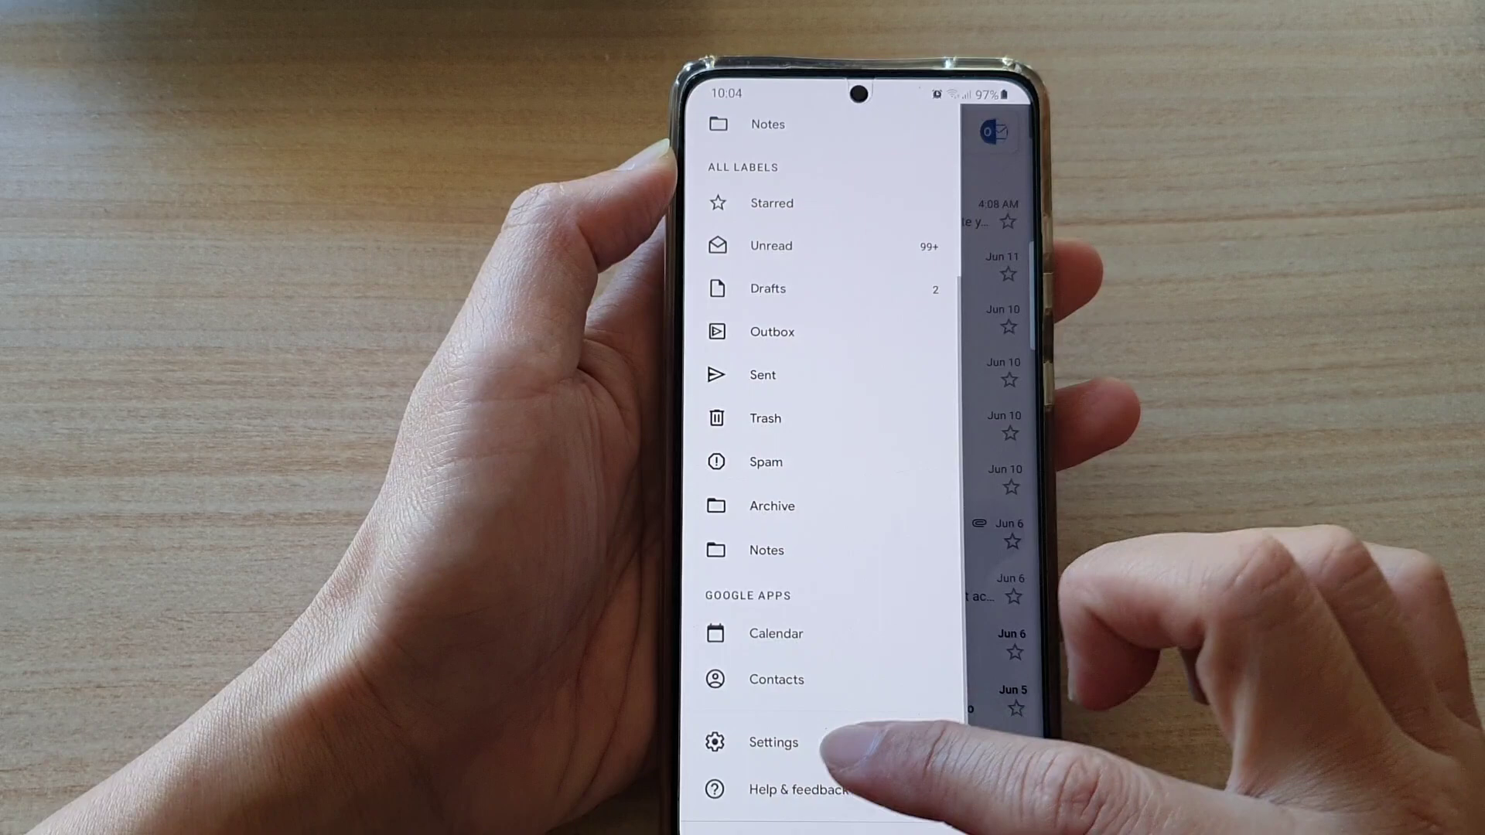
Step: Switch off Email conversation view in General settings and return to the inbox
{"action": "left_click", "coordinate": [790, 186]}
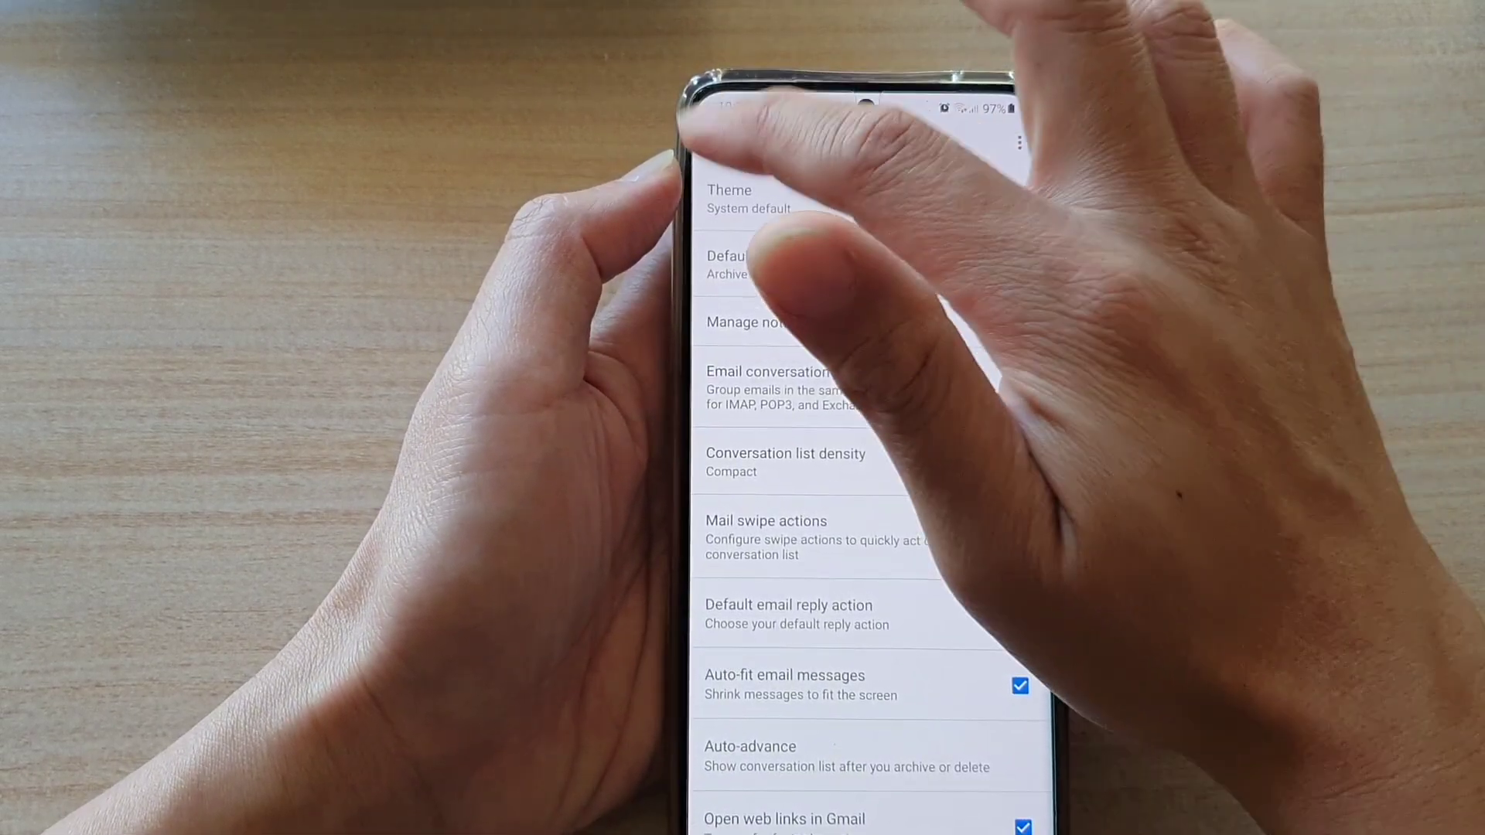
{"action": "left_click", "coordinate": [717, 139]}
{"action": "left_click", "coordinate": [725, 144]}
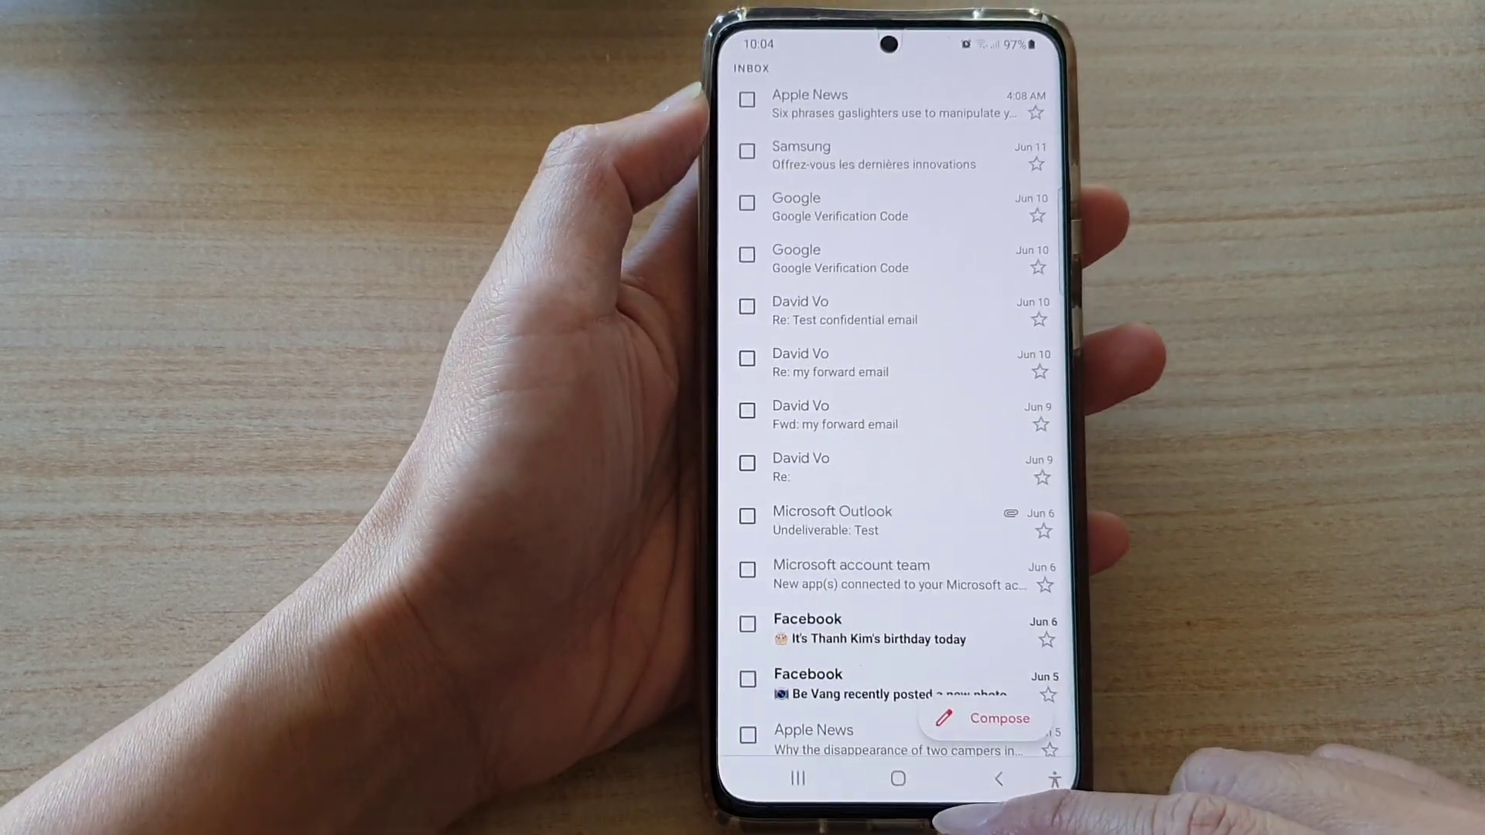
Step: Leave Gmail for the Android home screen
{"action": "left_click", "coordinate": [900, 777]}
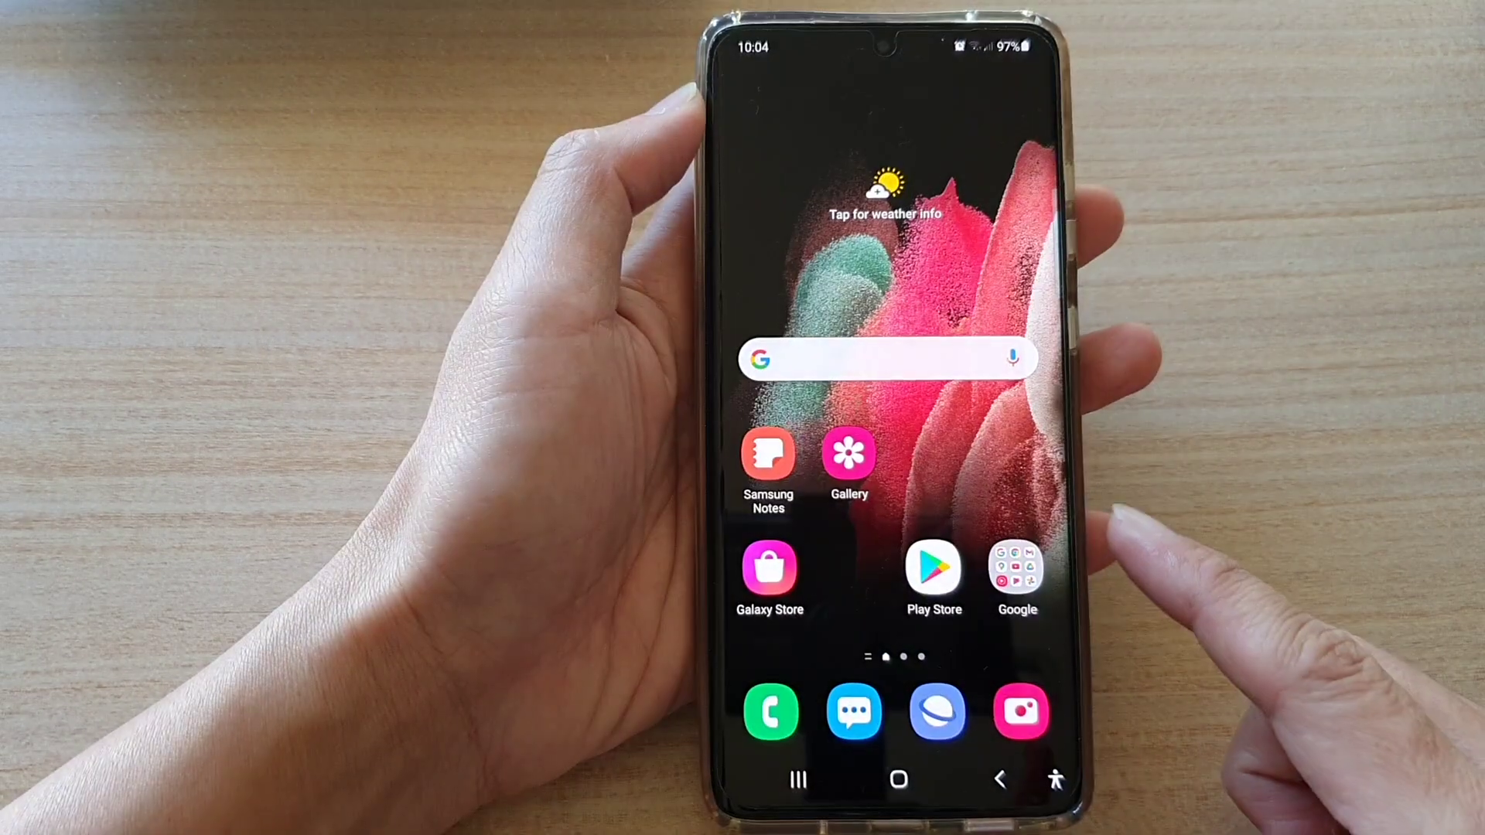